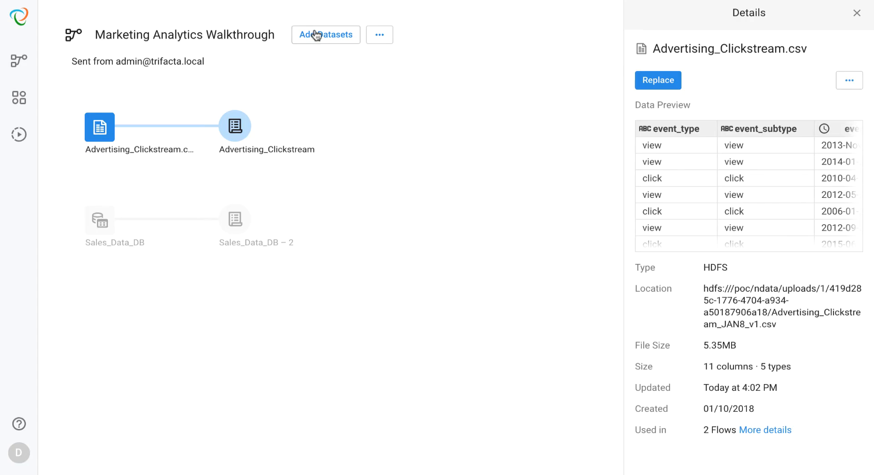
# - Browse the connection types available for importing new datasets into the flow, and leave the import without adding any
pyautogui.click(314, 35)
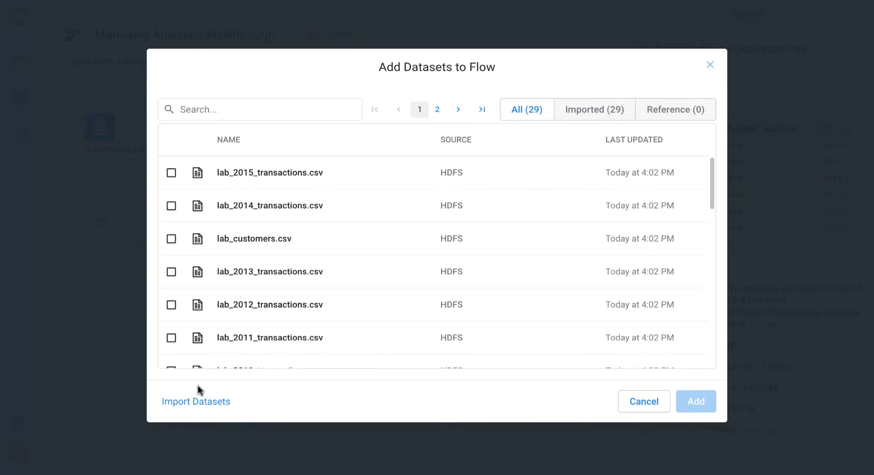
pyautogui.click(196, 401)
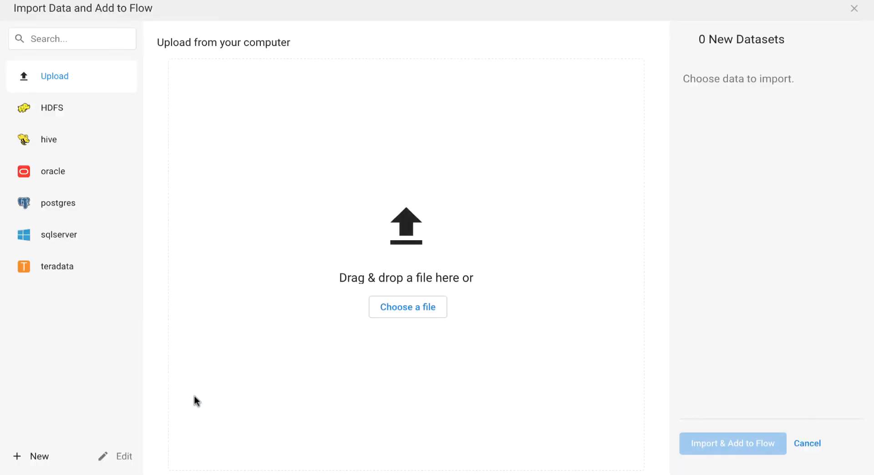
pyautogui.click(34, 457)
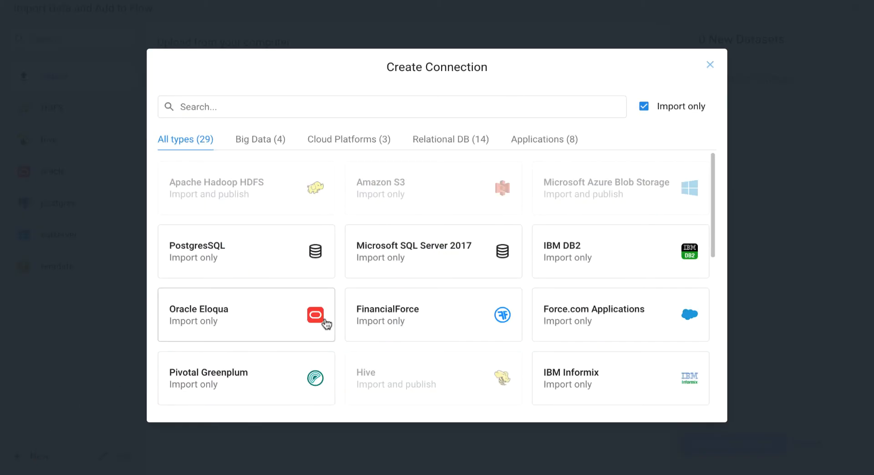
pyautogui.scroll(-3, 339, 324)
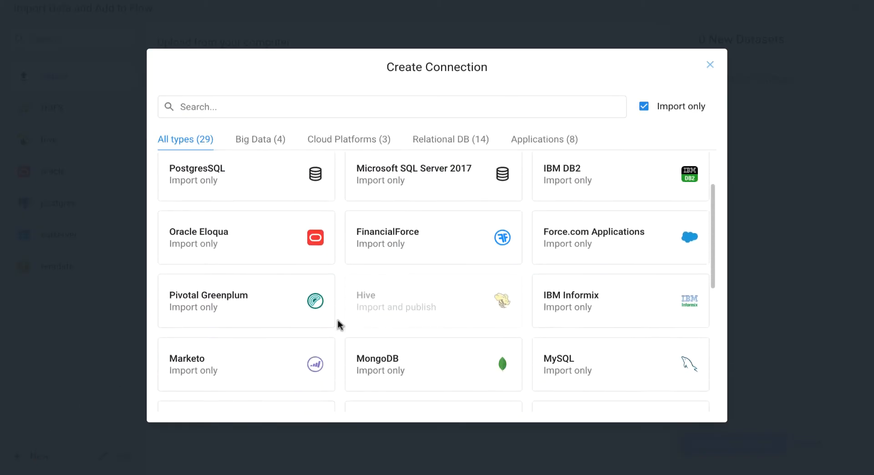
pyautogui.scroll(-8, 339, 324)
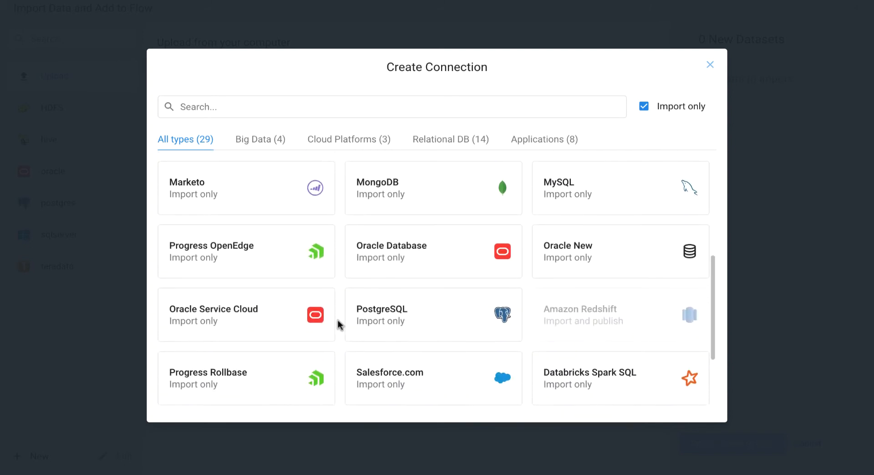
pyautogui.scroll(-2, 339, 324)
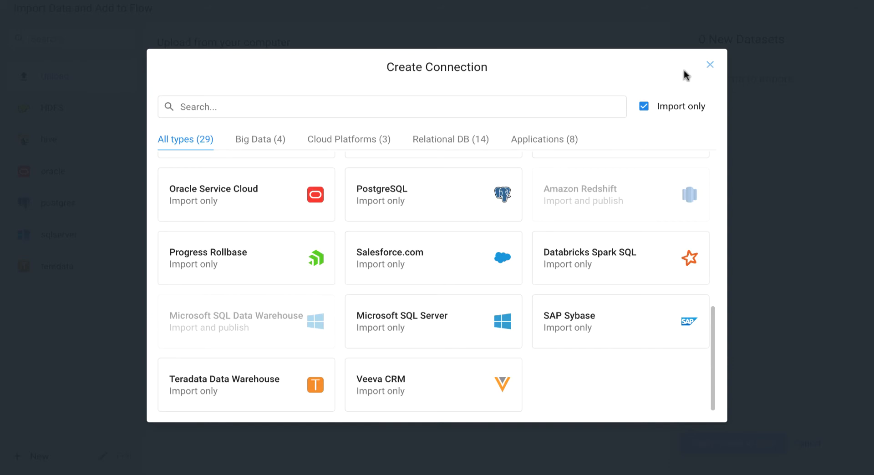
pyautogui.click(711, 66)
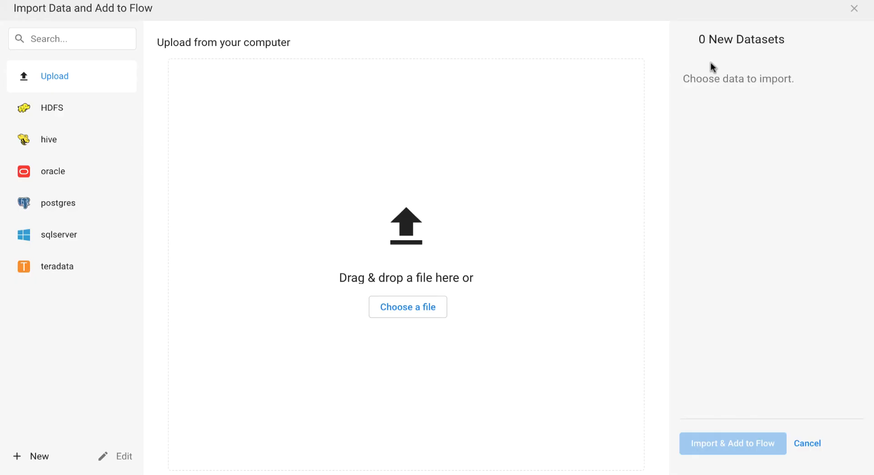
pyautogui.click(856, 11)
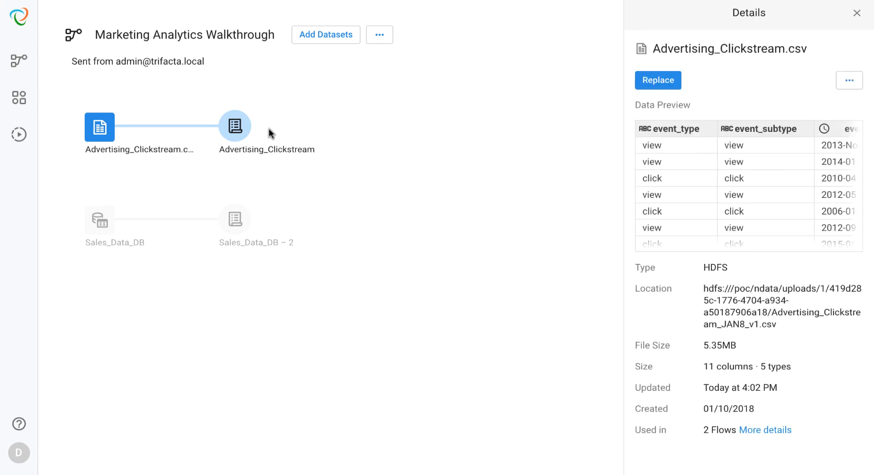
# - Open the Advertising_Clickstream recipe in the flow for editing
pyautogui.click(237, 135)
pyautogui.click(259, 136)
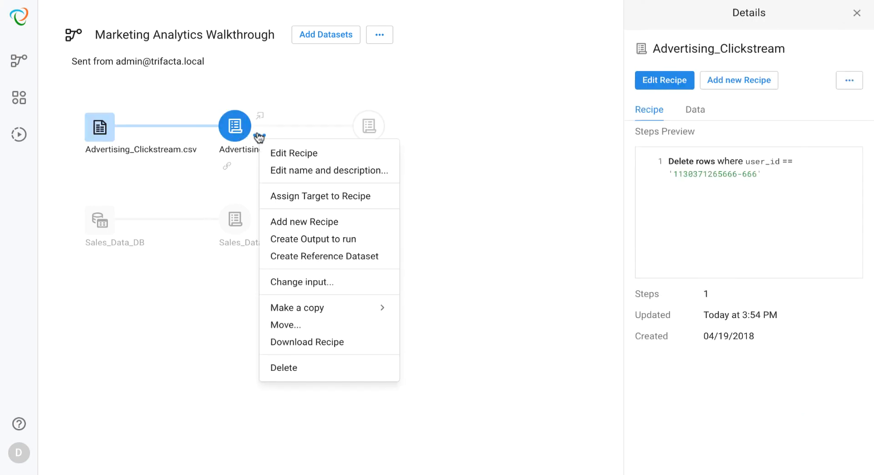
pyautogui.click(275, 151)
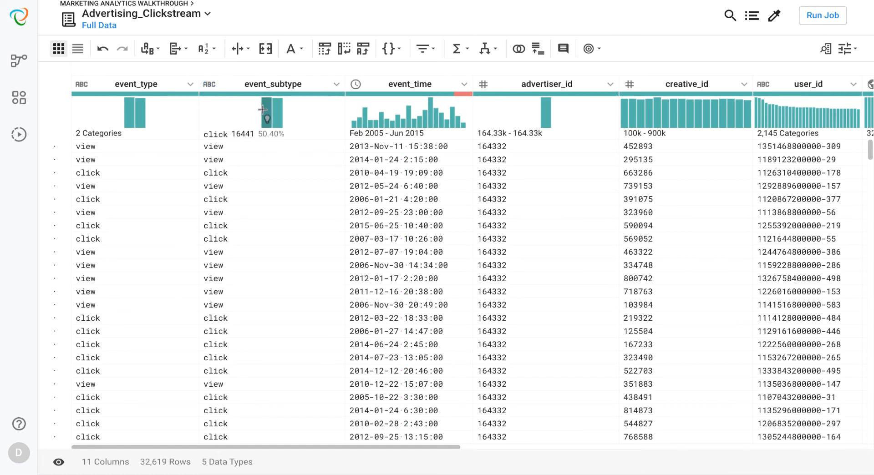
# - Inspect the event_time column details and delete the rows where event_time is 'Error: Timed out'
pyautogui.moveTo(276, 110)
pyautogui.moveTo(464, 93)
pyautogui.click(465, 86)
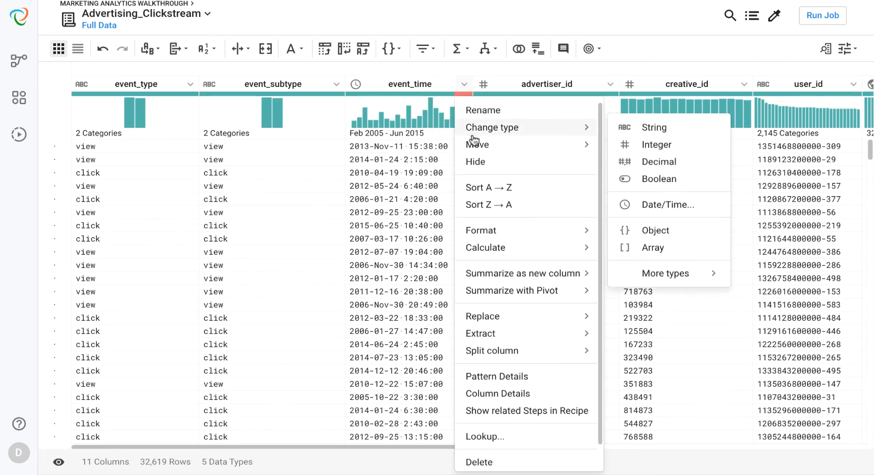
pyautogui.click(488, 391)
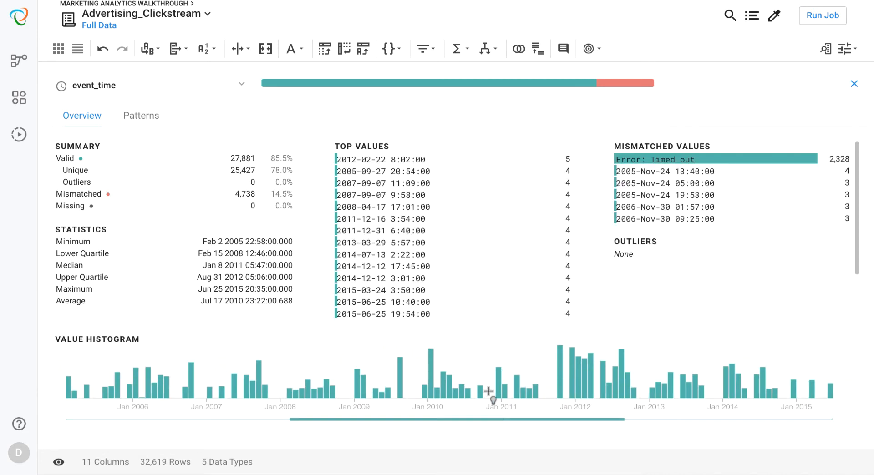
pyautogui.click(685, 158)
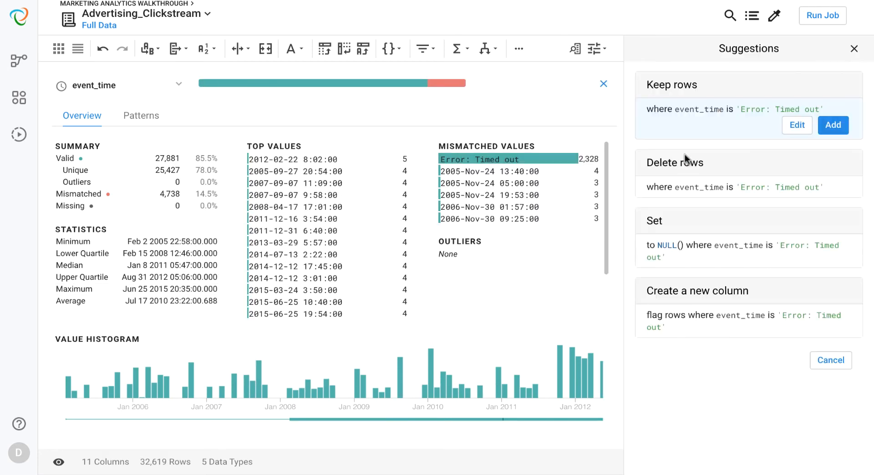
pyautogui.click(685, 158)
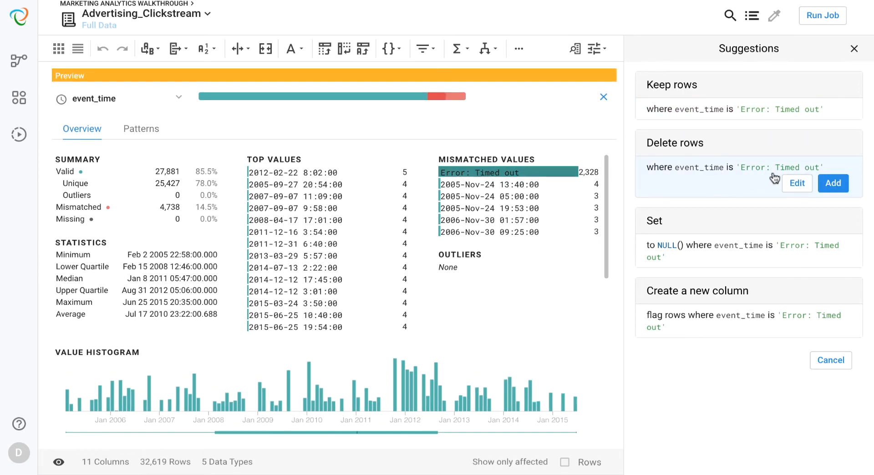
pyautogui.click(833, 184)
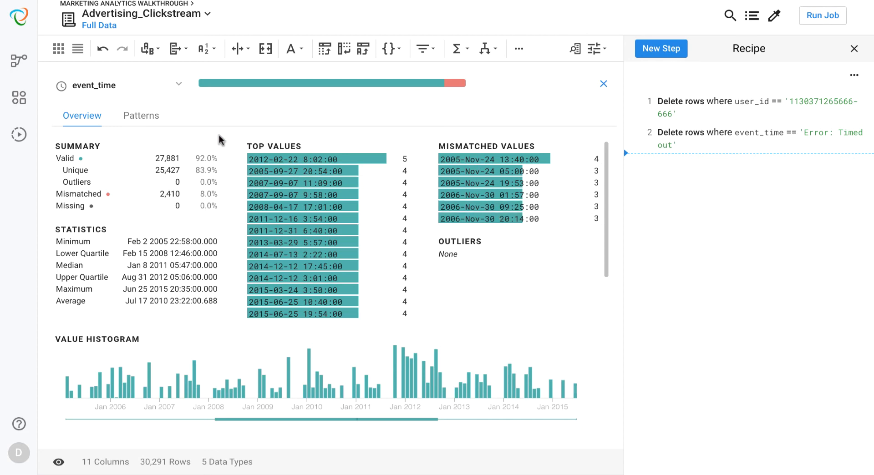
pyautogui.click(142, 121)
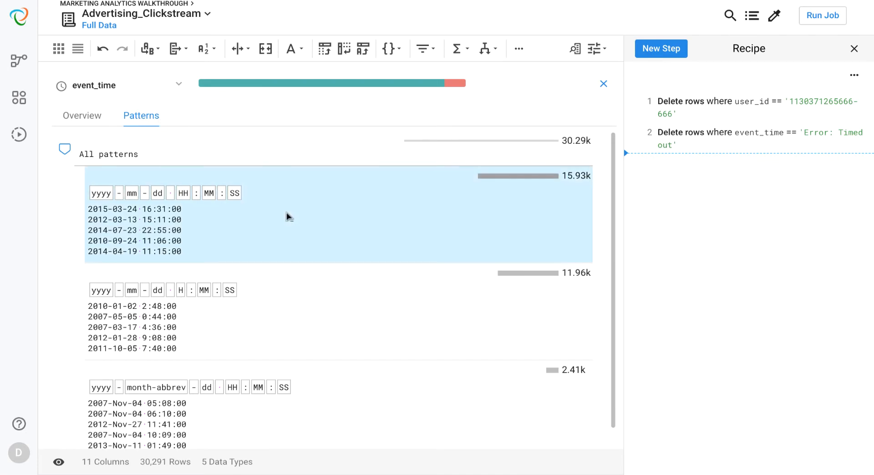
pyautogui.scroll(-1, 288, 216)
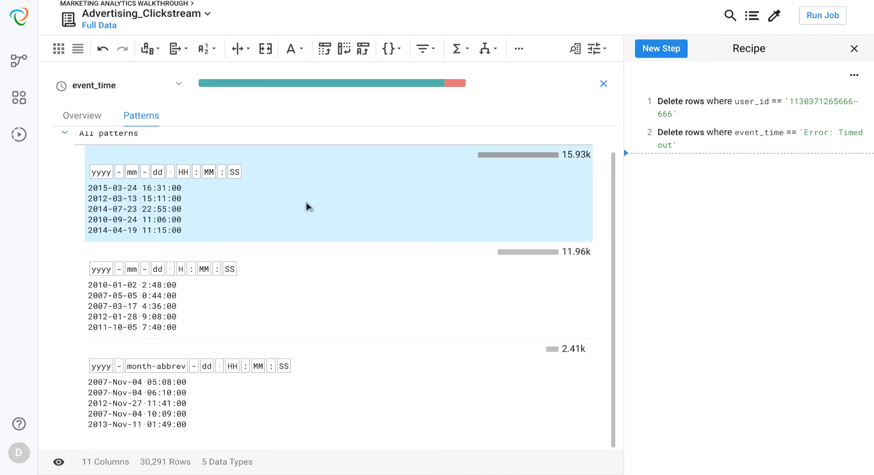
pyautogui.click(308, 205)
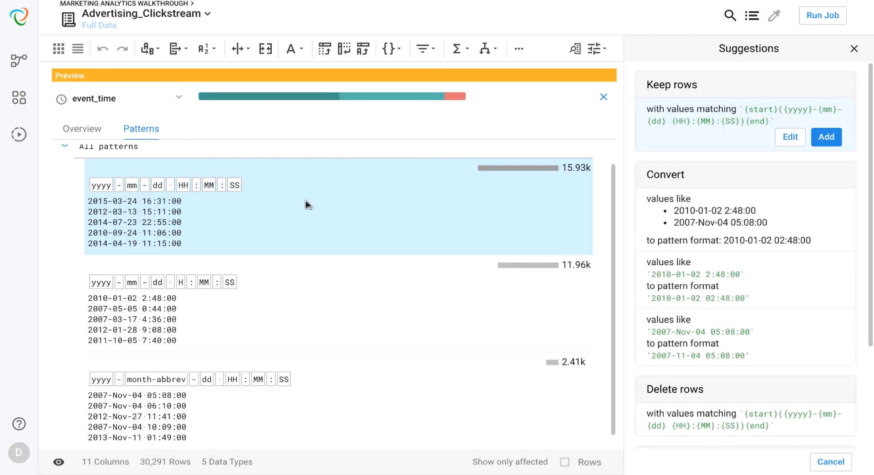
pyautogui.moveTo(682, 213)
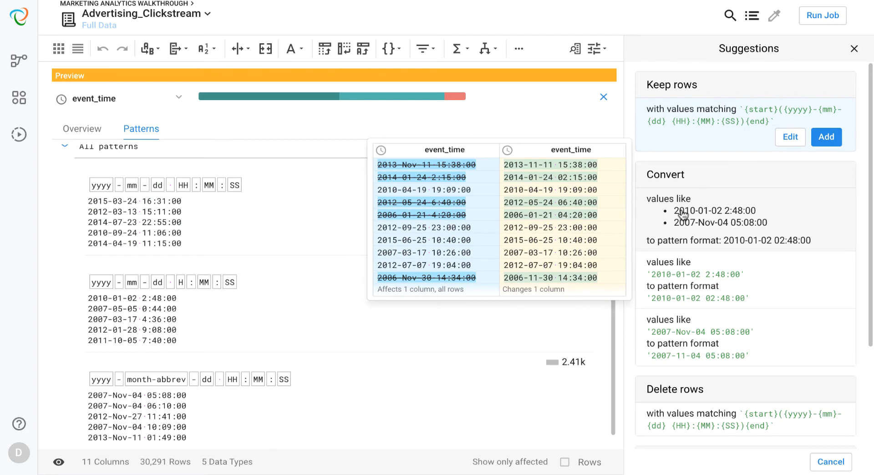
pyautogui.click(682, 213)
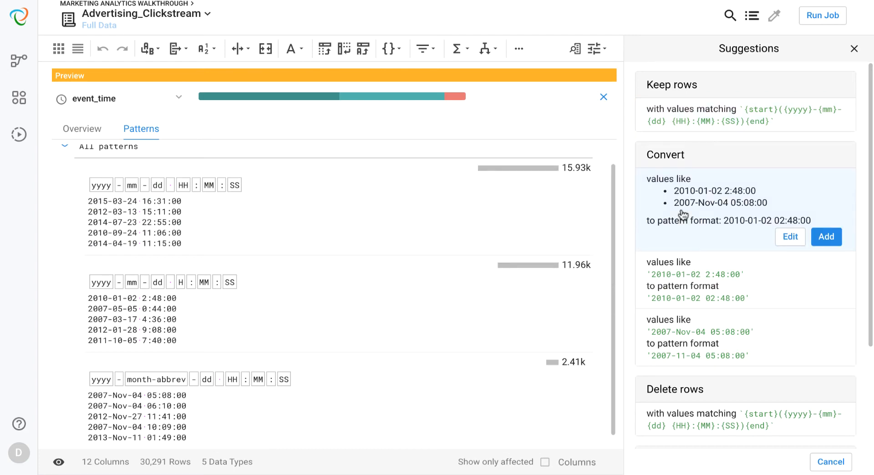
pyautogui.click(827, 238)
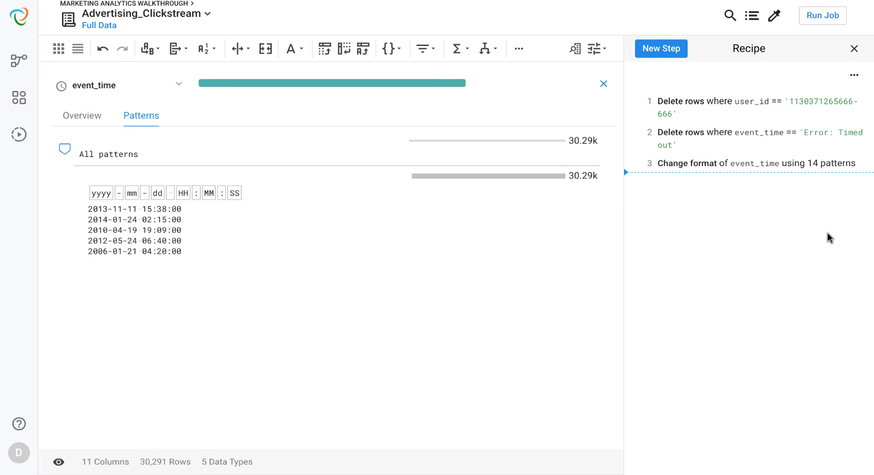
pyautogui.click(605, 86)
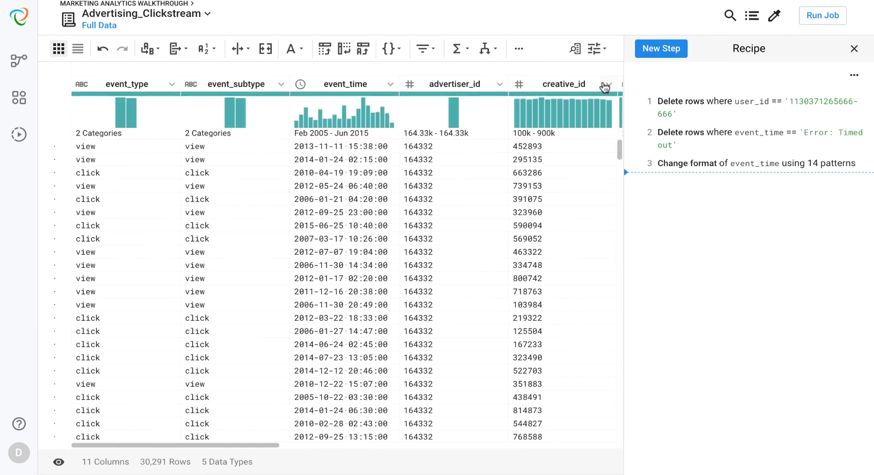
# - Widen the url column and extract the product ID after "pid=" into a new column using the pattern {digit}+-{digit}+
pyautogui.hscroll(5, 589, 146)
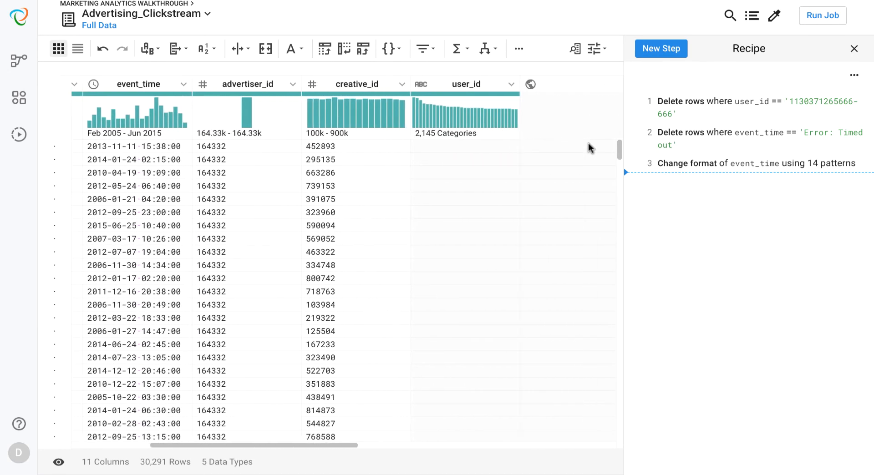
pyautogui.hscroll(10, 588, 144)
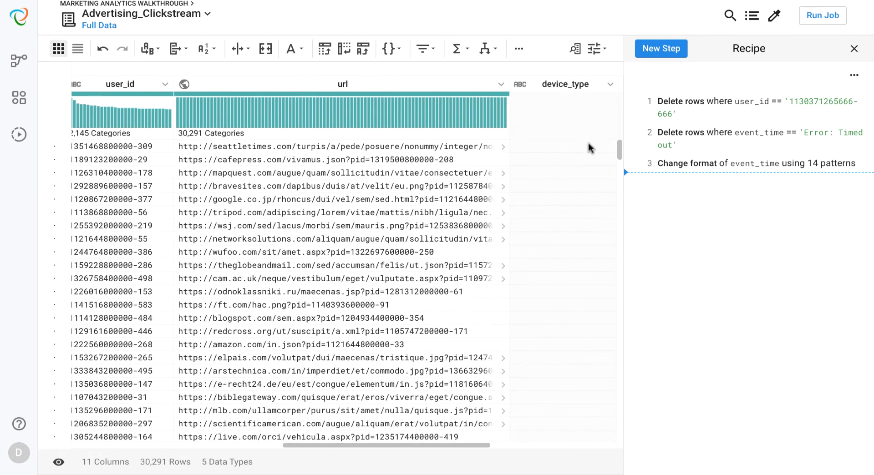
pyautogui.doubleClick(509, 87)
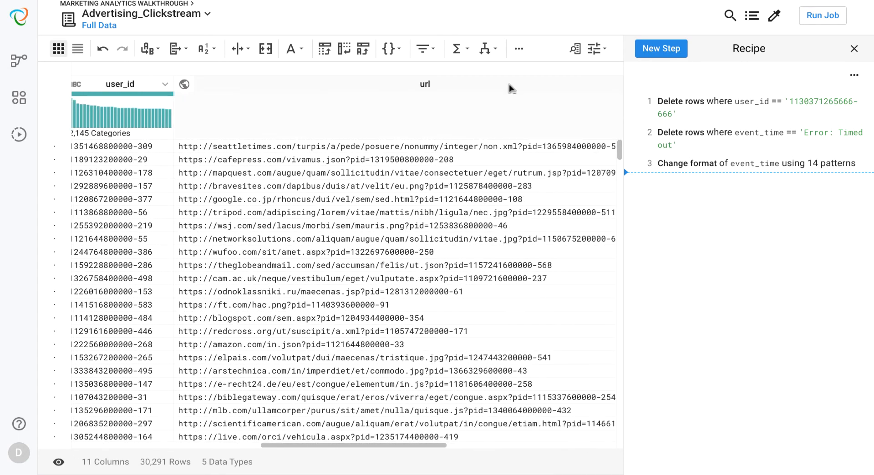
pyautogui.hscroll(2, 530, 174)
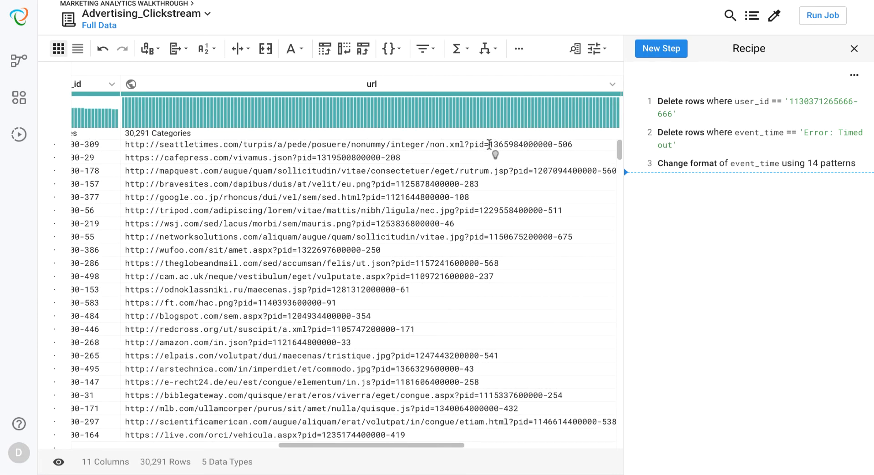
pyautogui.moveTo(489, 144); pyautogui.dragTo(571, 144)
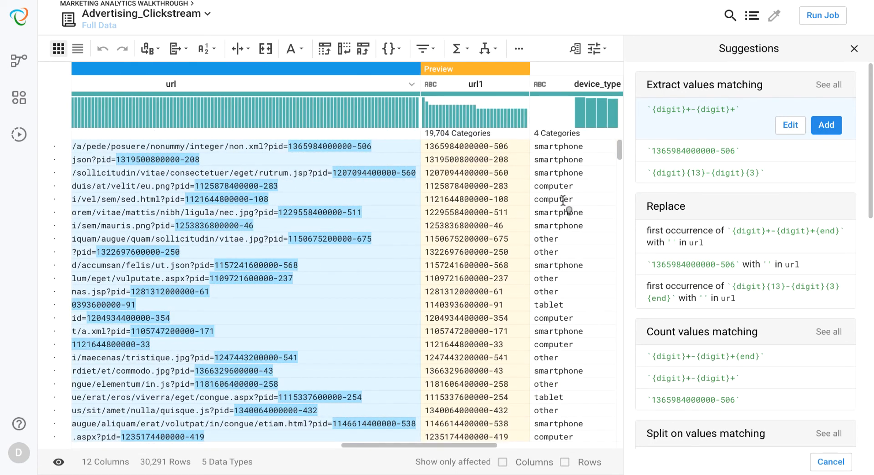
pyautogui.click(821, 131)
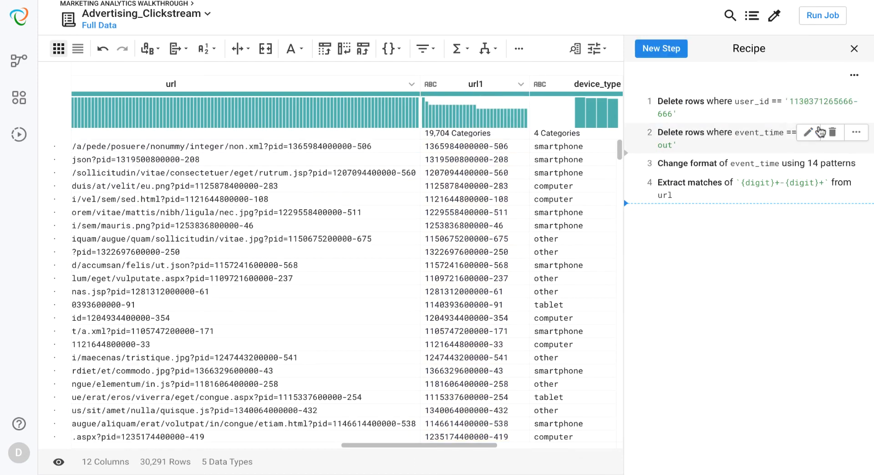
# - Rename the extracted url1 column to Product_ID
pyautogui.click(520, 83)
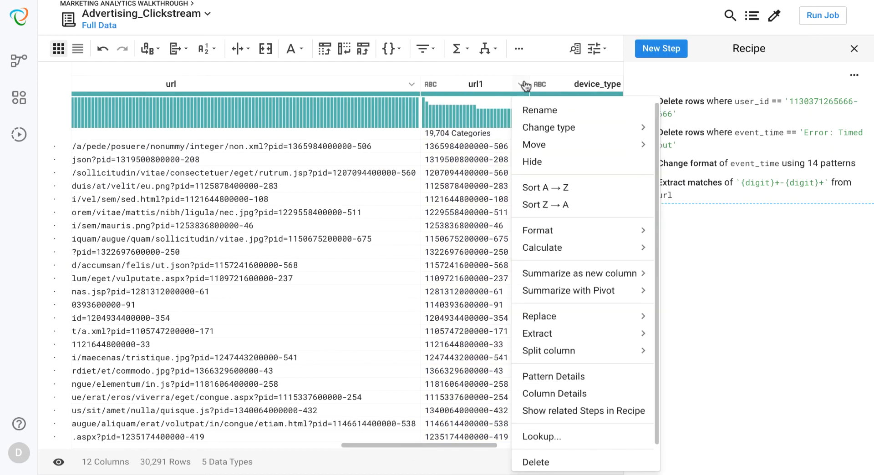
pyautogui.click(528, 110)
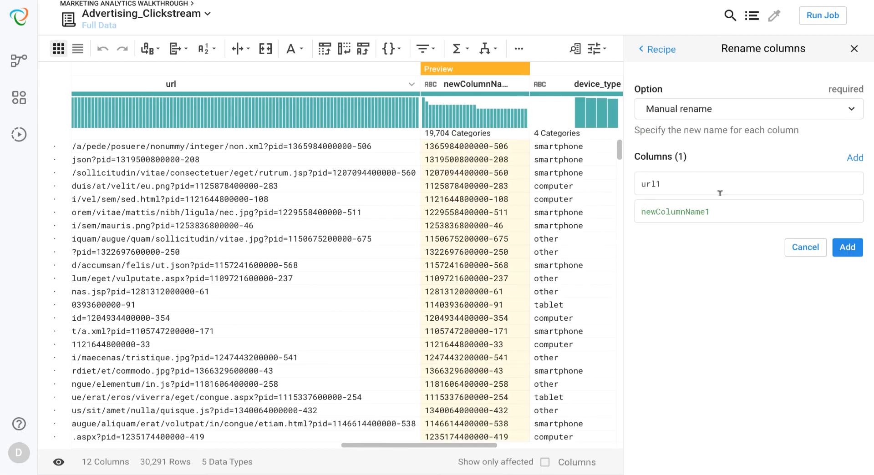
pyautogui.doubleClick(730, 208)
pyautogui.write('Pro')
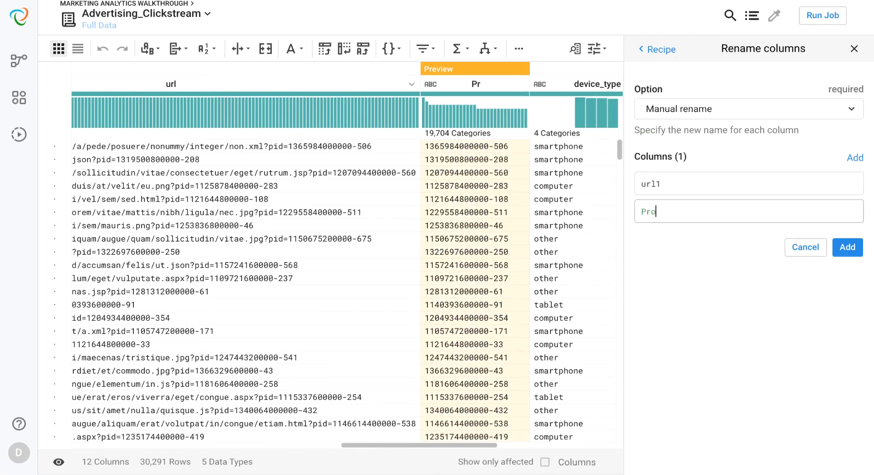
pyautogui.write('duct_ID')
pyautogui.click(841, 250)
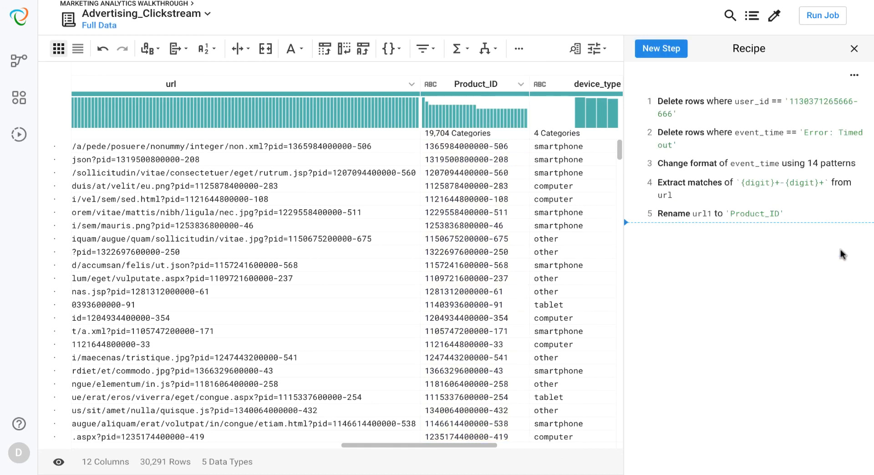
# - Create a new column from the url column's domain using the suggested DOMAIN(url) formula
pyautogui.hscroll(-3, 508, 302)
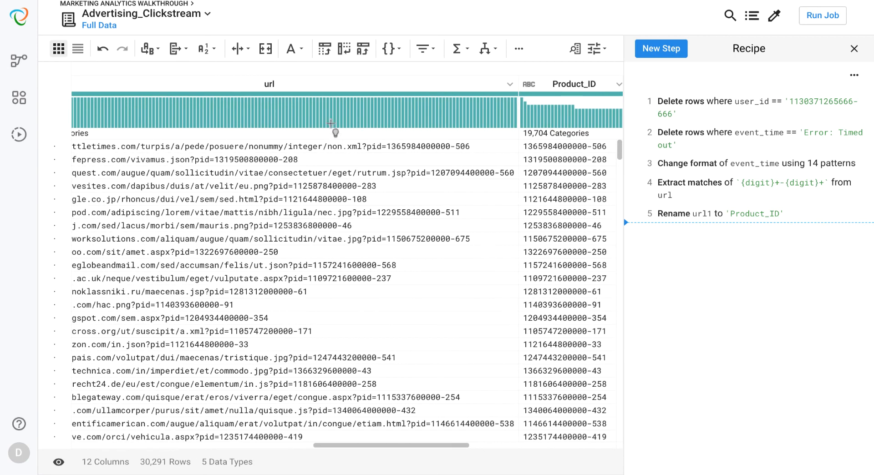
pyautogui.click(327, 82)
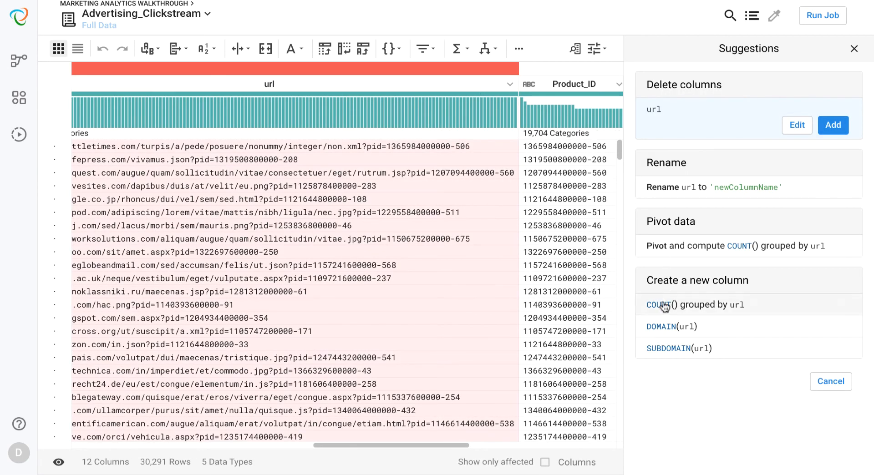
pyautogui.click(668, 331)
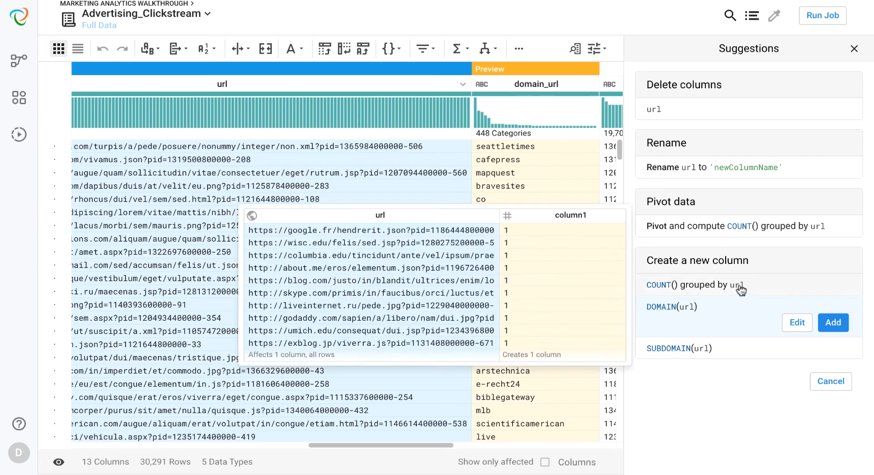
pyautogui.click(829, 322)
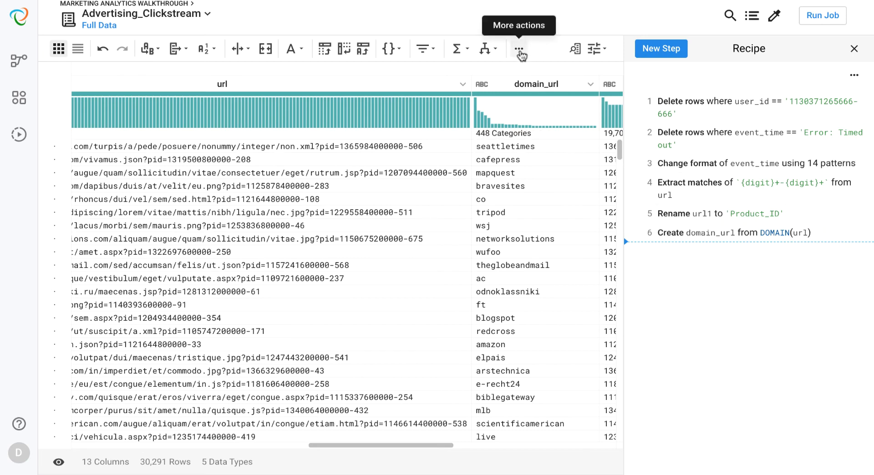
# - Start a join with the Sales_Data_DB – 2 recipe from this flow and preview its columns
pyautogui.click(519, 49)
pyautogui.click(530, 76)
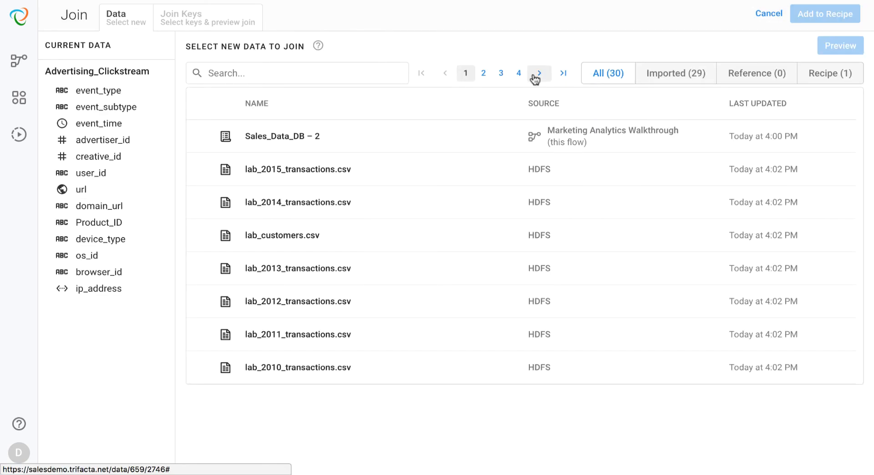
pyautogui.click(492, 141)
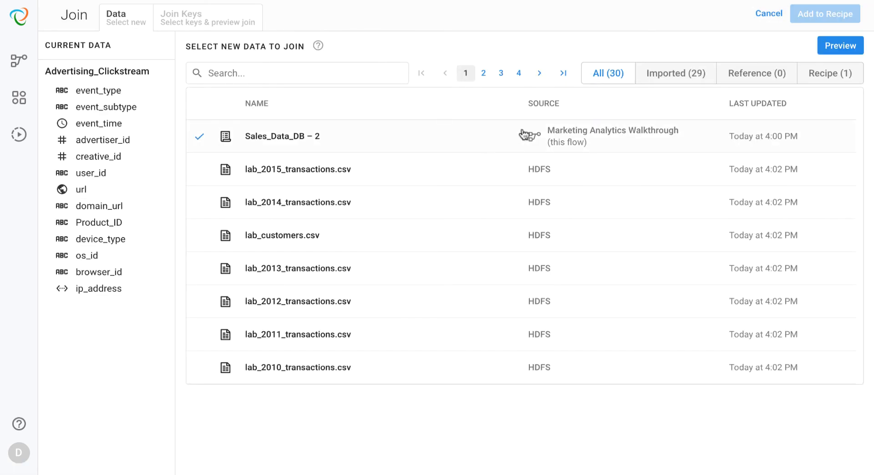
pyautogui.click(819, 53)
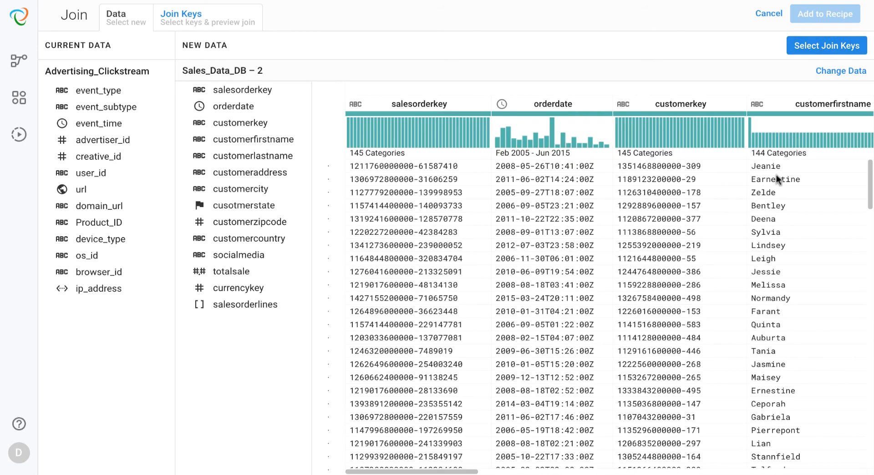
pyautogui.hscroll(10, 777, 176)
pyautogui.hscroll(10, 777, 177)
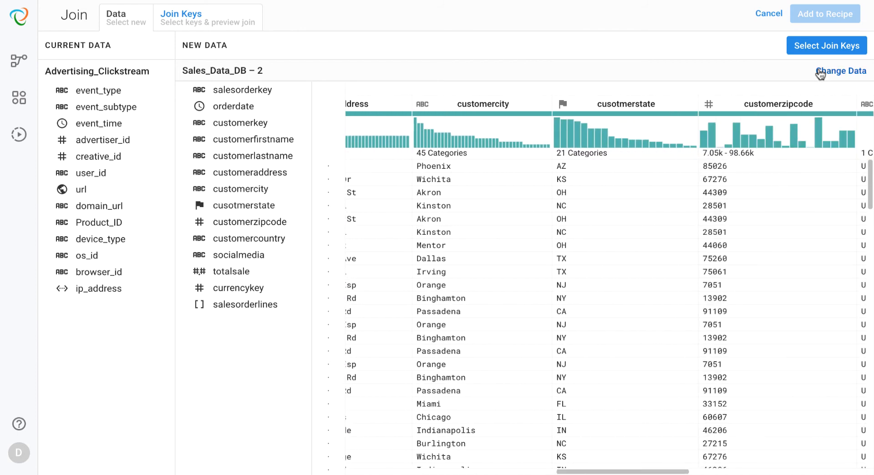
# - Proceed to the join keys, review the key settings, and accept user_id = customerkey for the inner join
pyautogui.click(800, 45)
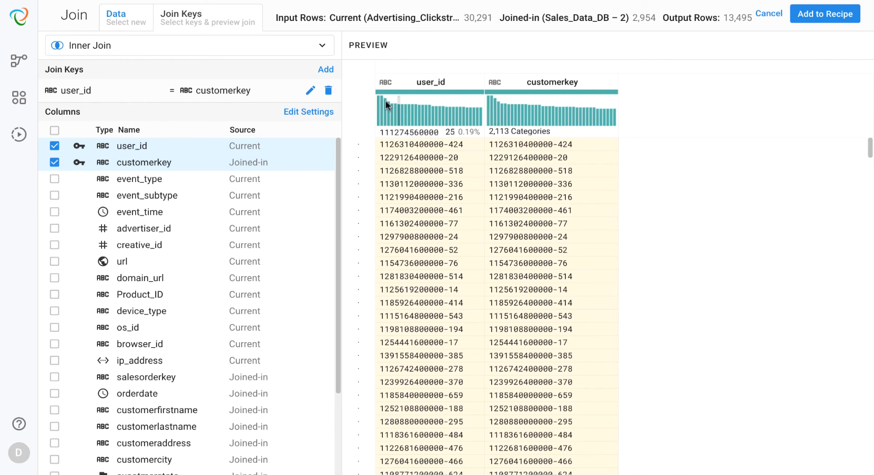
pyautogui.click(310, 91)
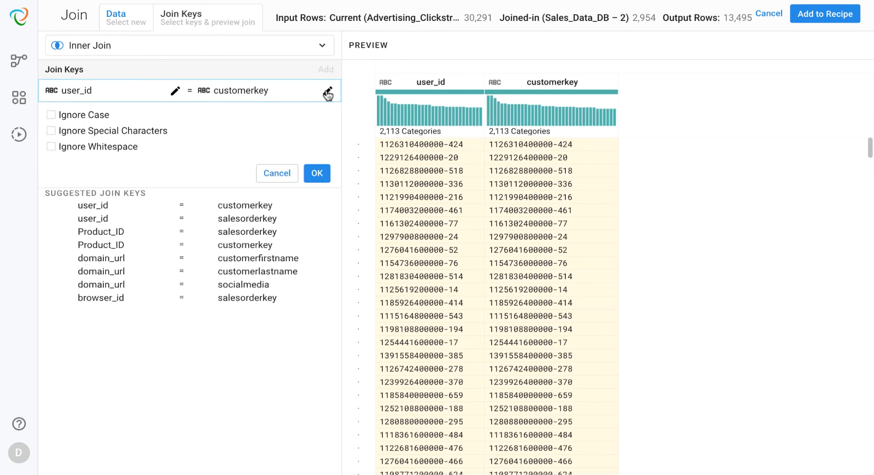
pyautogui.click(328, 91)
pyautogui.click(328, 92)
pyautogui.click(317, 174)
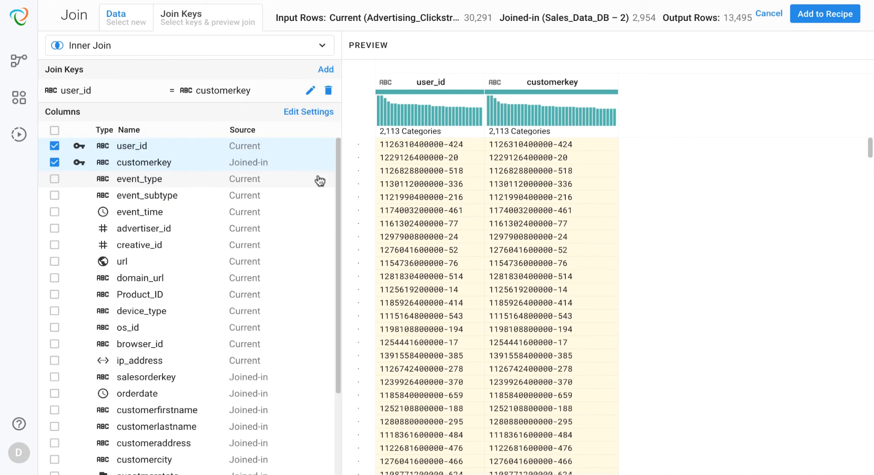
# - Include all columns from both datasets except customerkey and add the join to the recipe
pyautogui.click(55, 131)
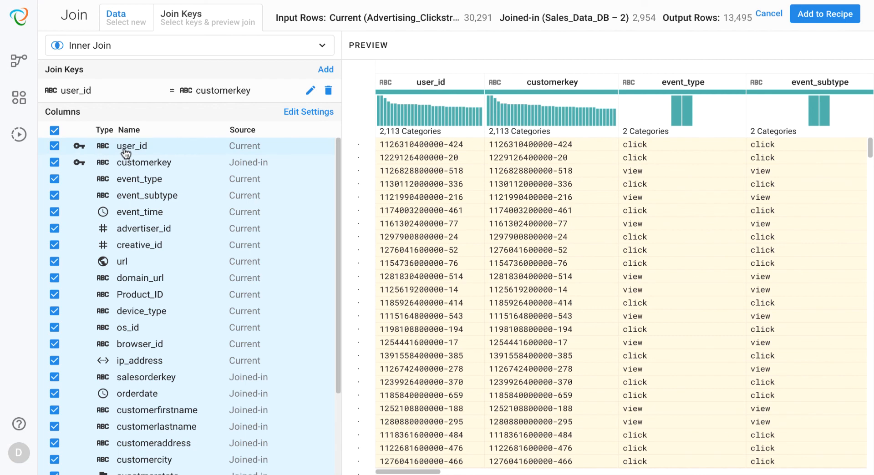
pyautogui.click(126, 163)
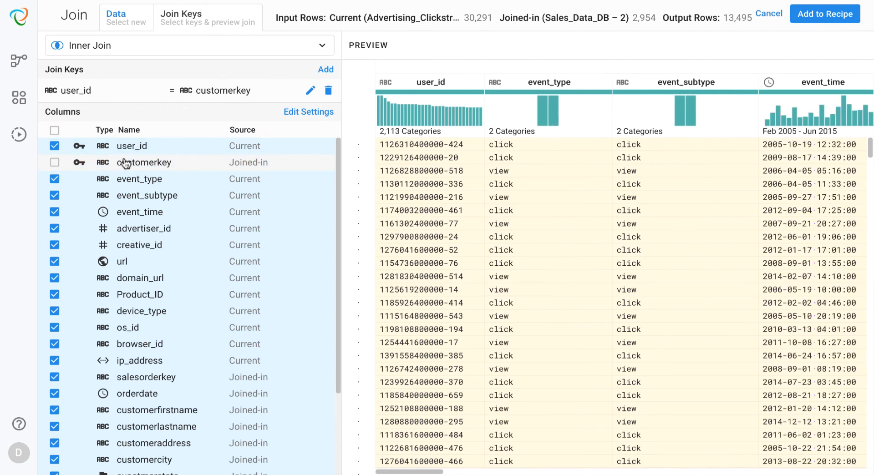
pyautogui.click(806, 23)
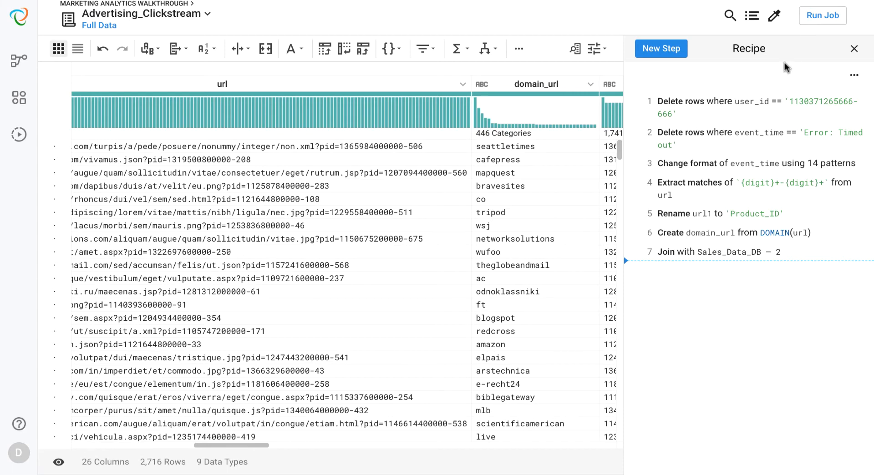
# - Review the data at earlier recipe steps, check the DOMAIN(url) formula's settings, and return to the final join step
pyautogui.moveTo(755, 144)
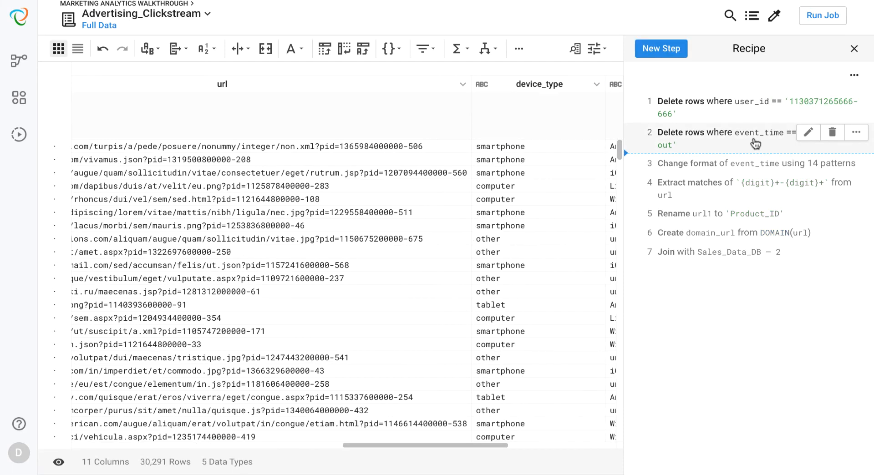
pyautogui.click(749, 184)
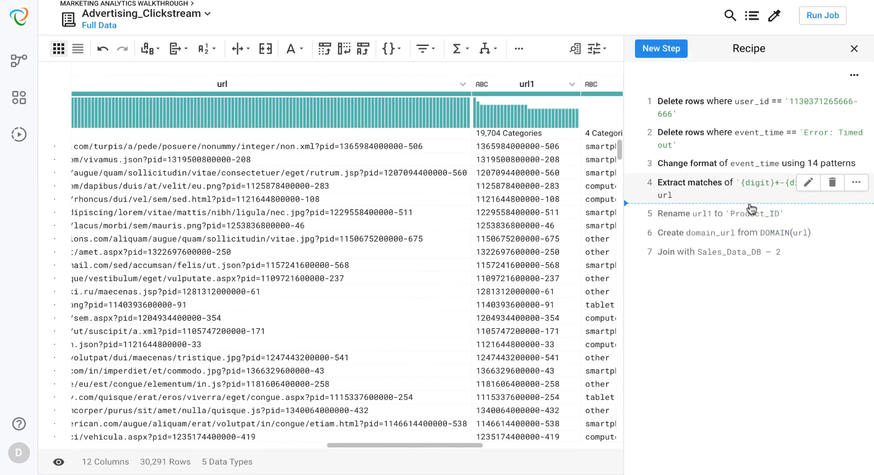
pyautogui.click(758, 233)
pyautogui.click(807, 233)
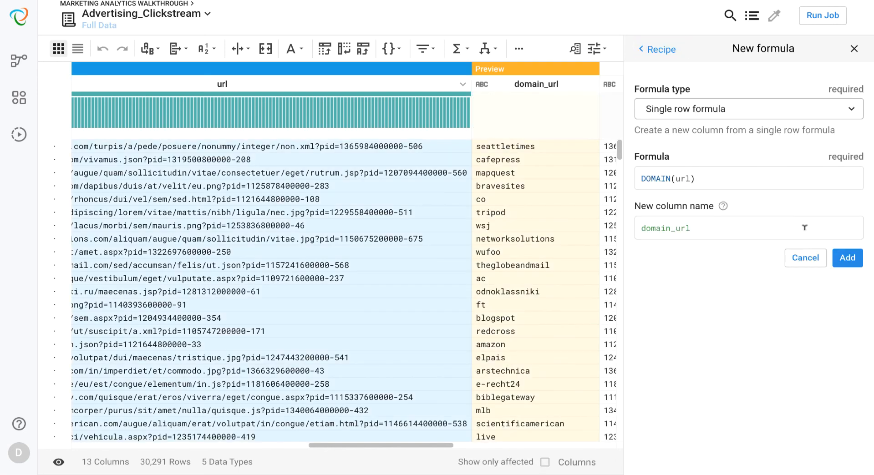
pyautogui.click(840, 256)
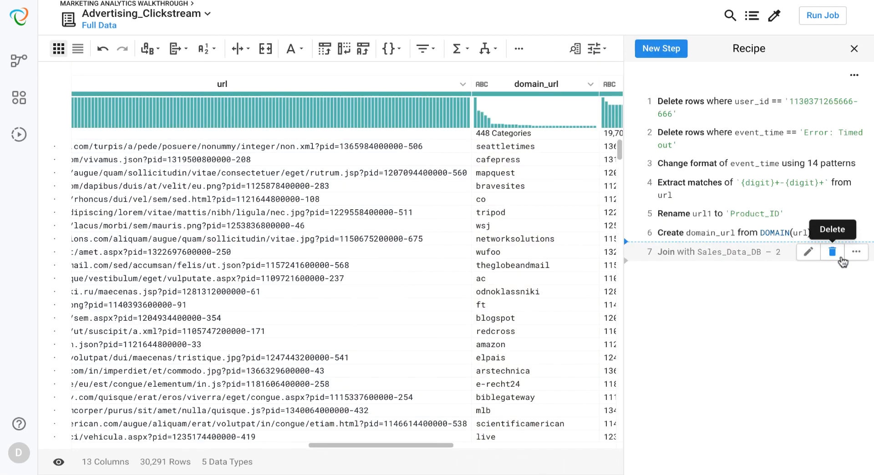
pyautogui.click(776, 259)
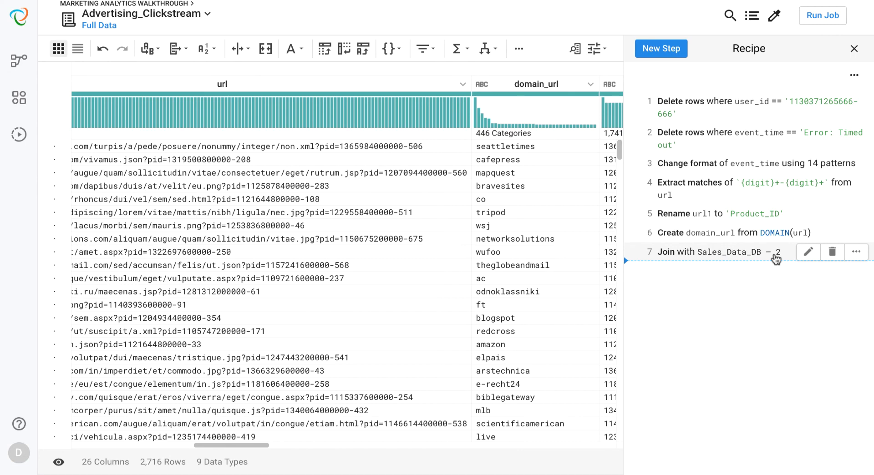
# - Run the job on the Trifacta Server with result profiling and the single-file CSV output with headers
pyautogui.click(812, 12)
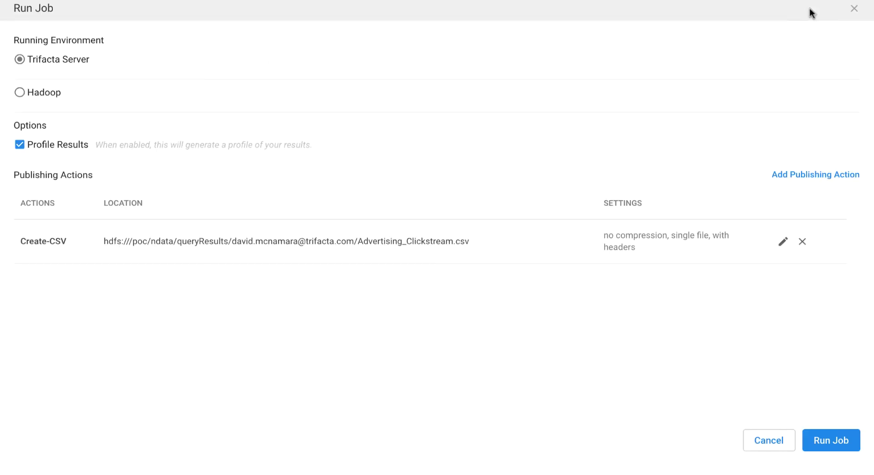
pyautogui.click(838, 442)
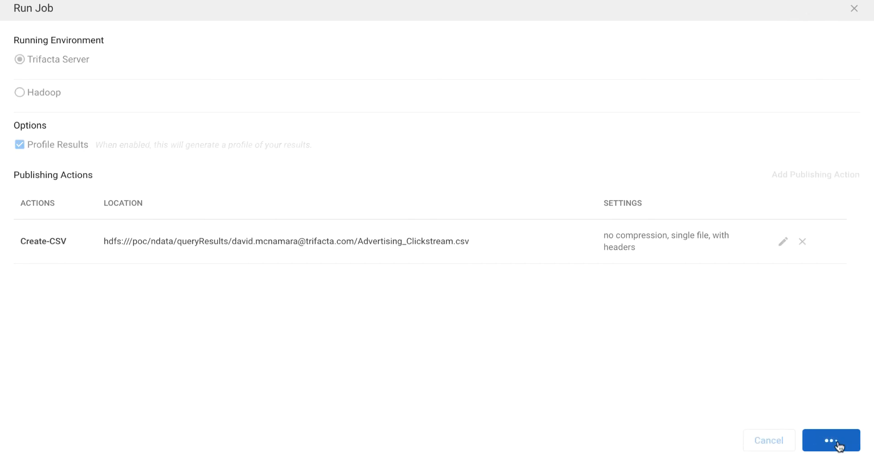